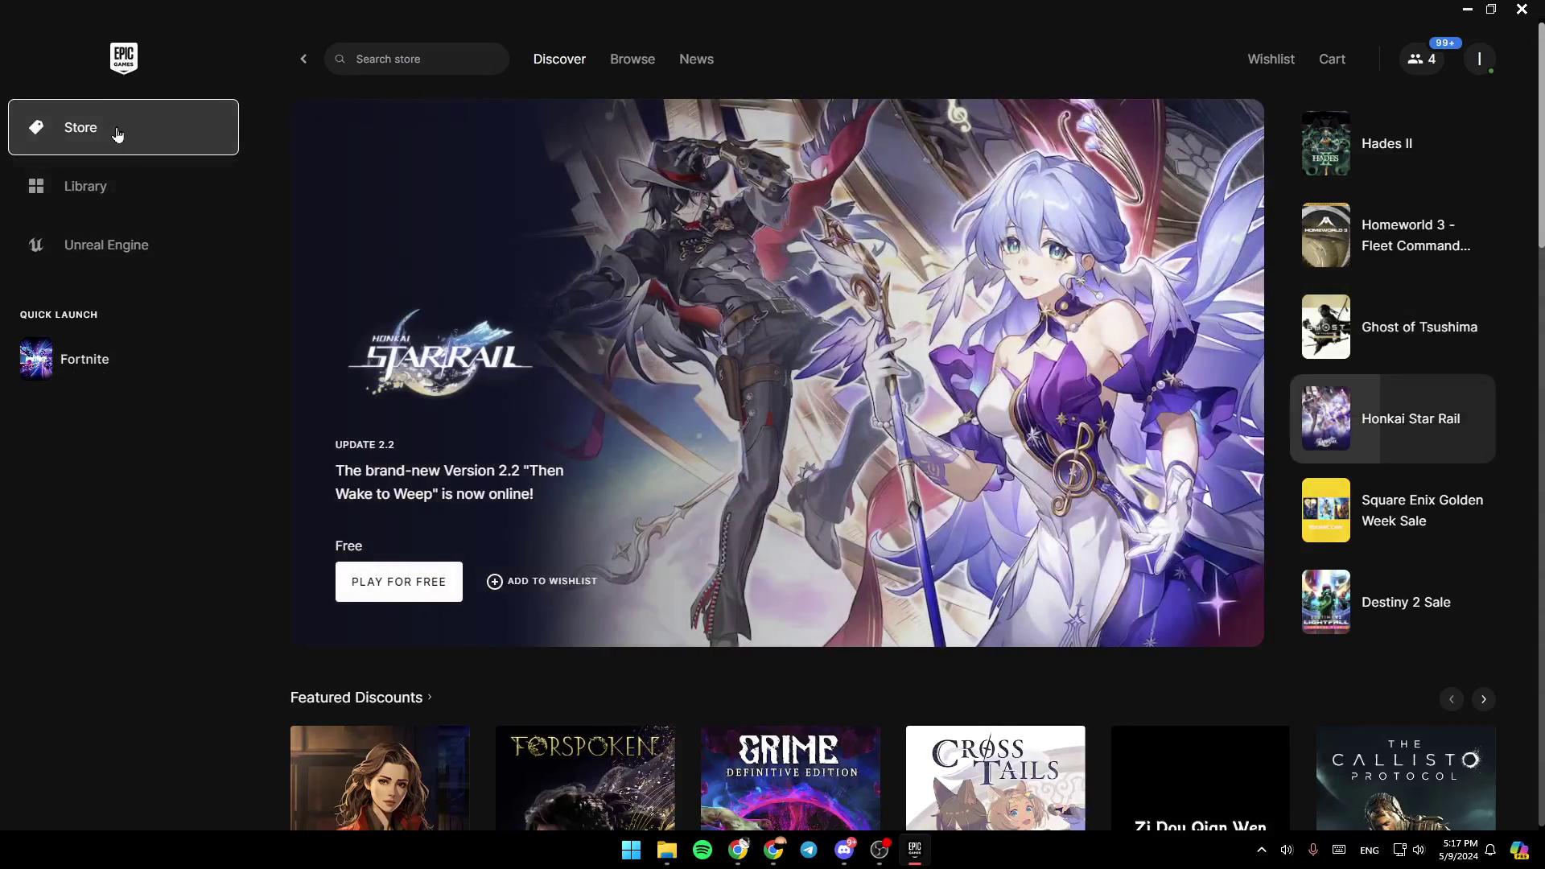
Step: Show the Library with installed Fortnite, after a brief look at Unreal Engine
click(120, 188)
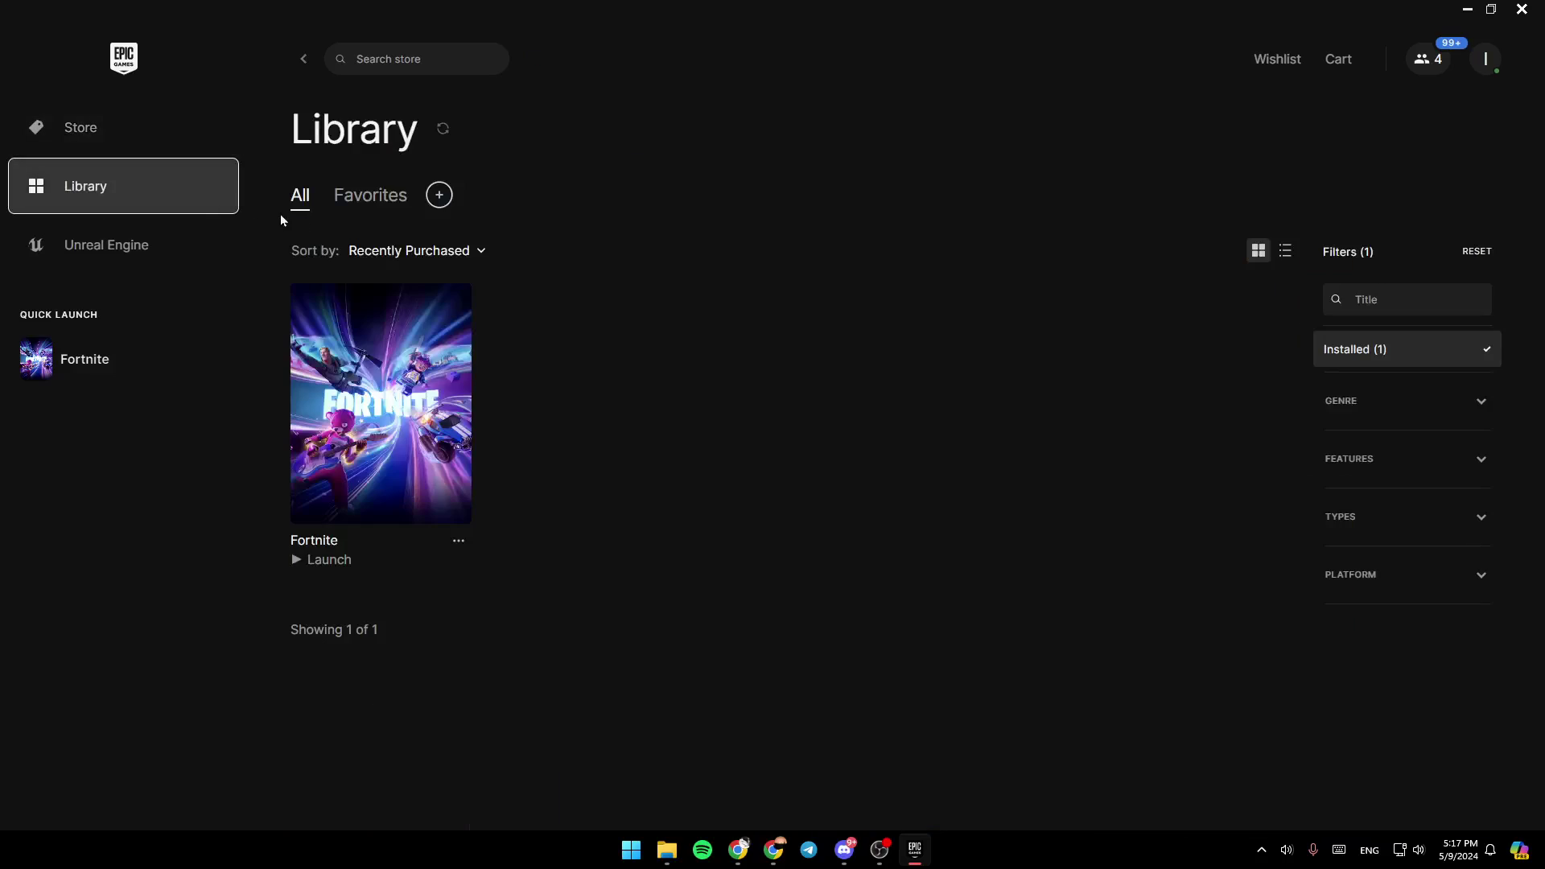
click(145, 247)
click(121, 188)
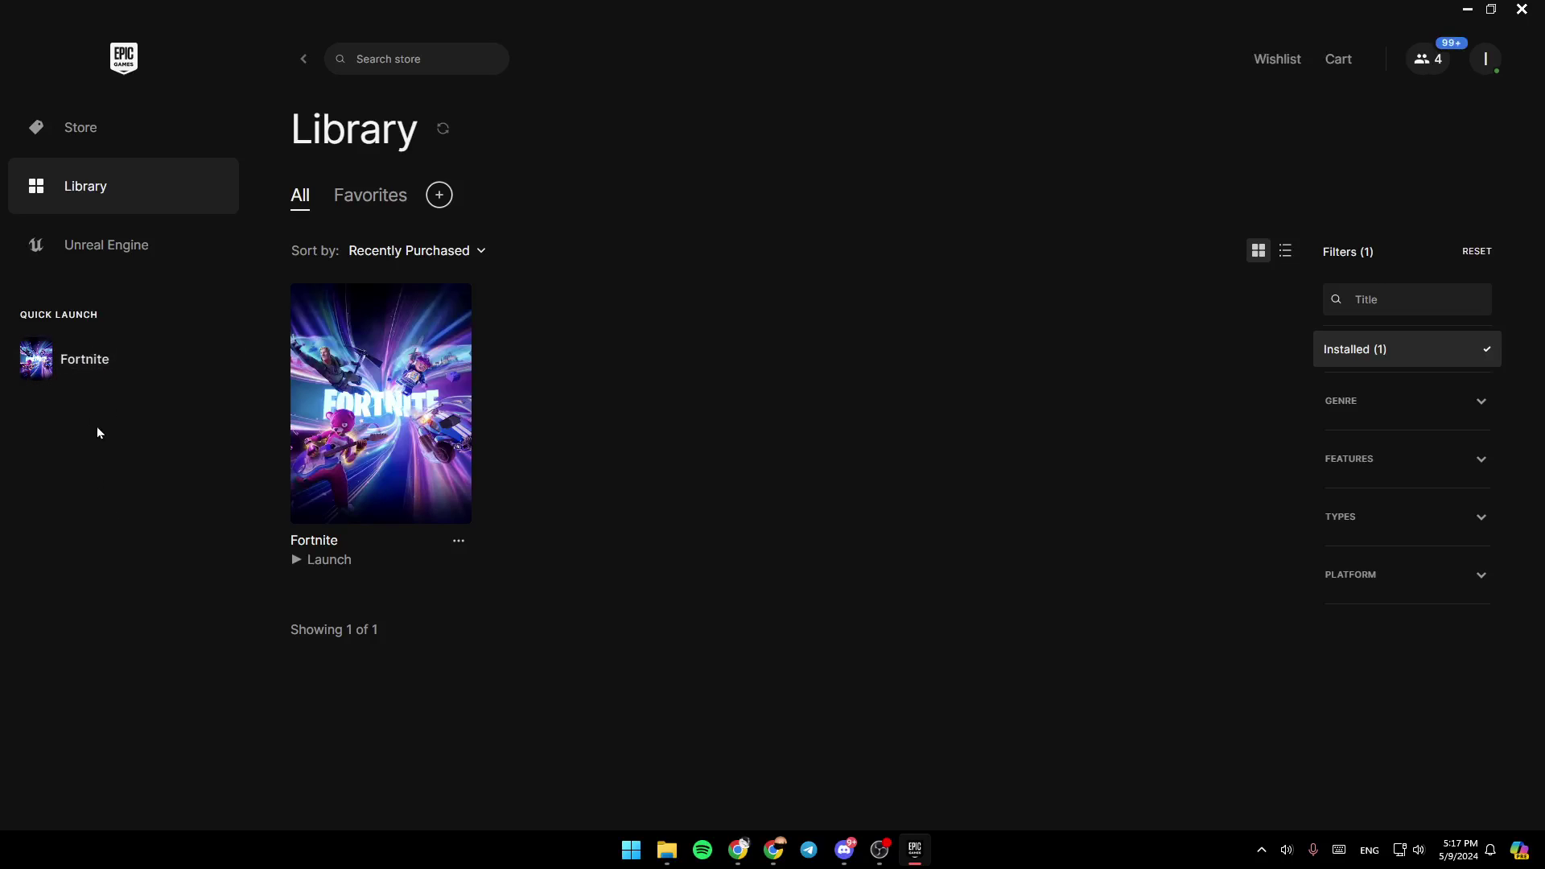
Step: Return to the Store and open the Account page from the profile dropdown
click(134, 128)
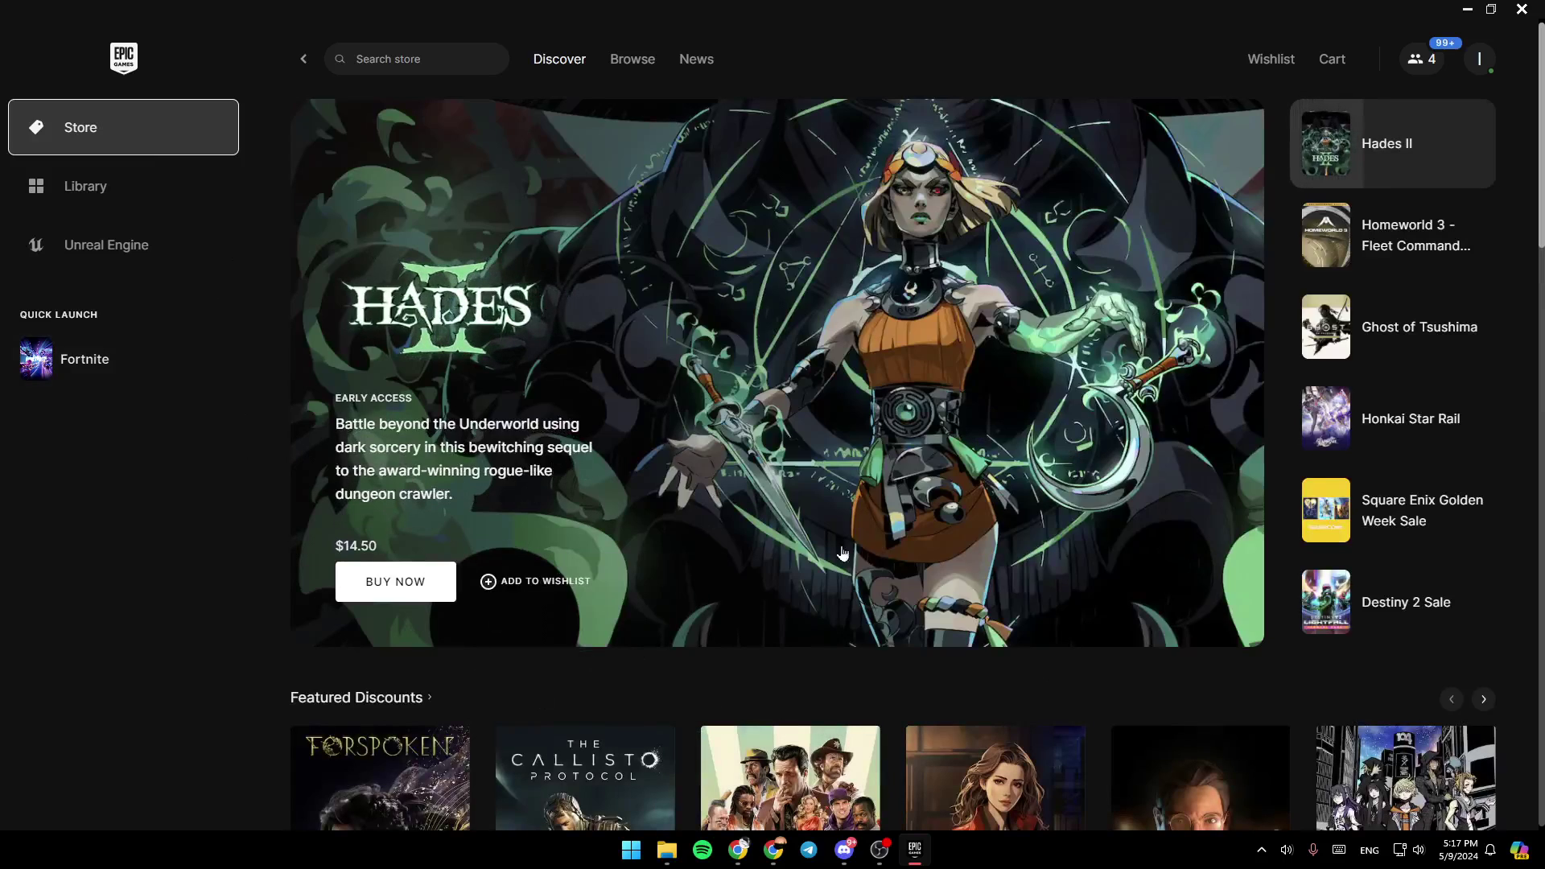
click(1480, 58)
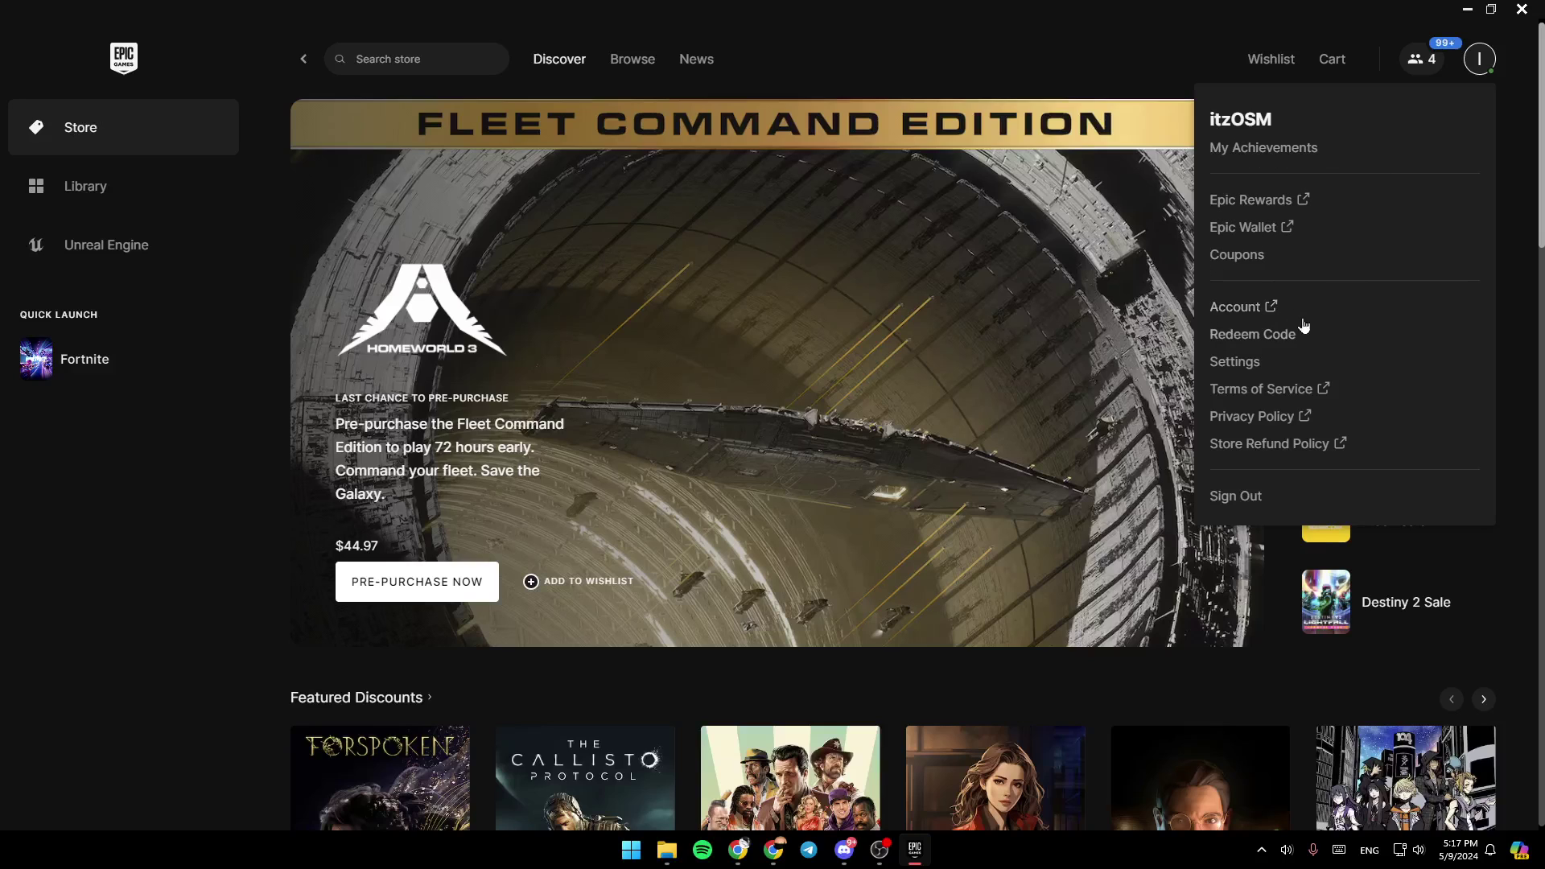
click(1234, 308)
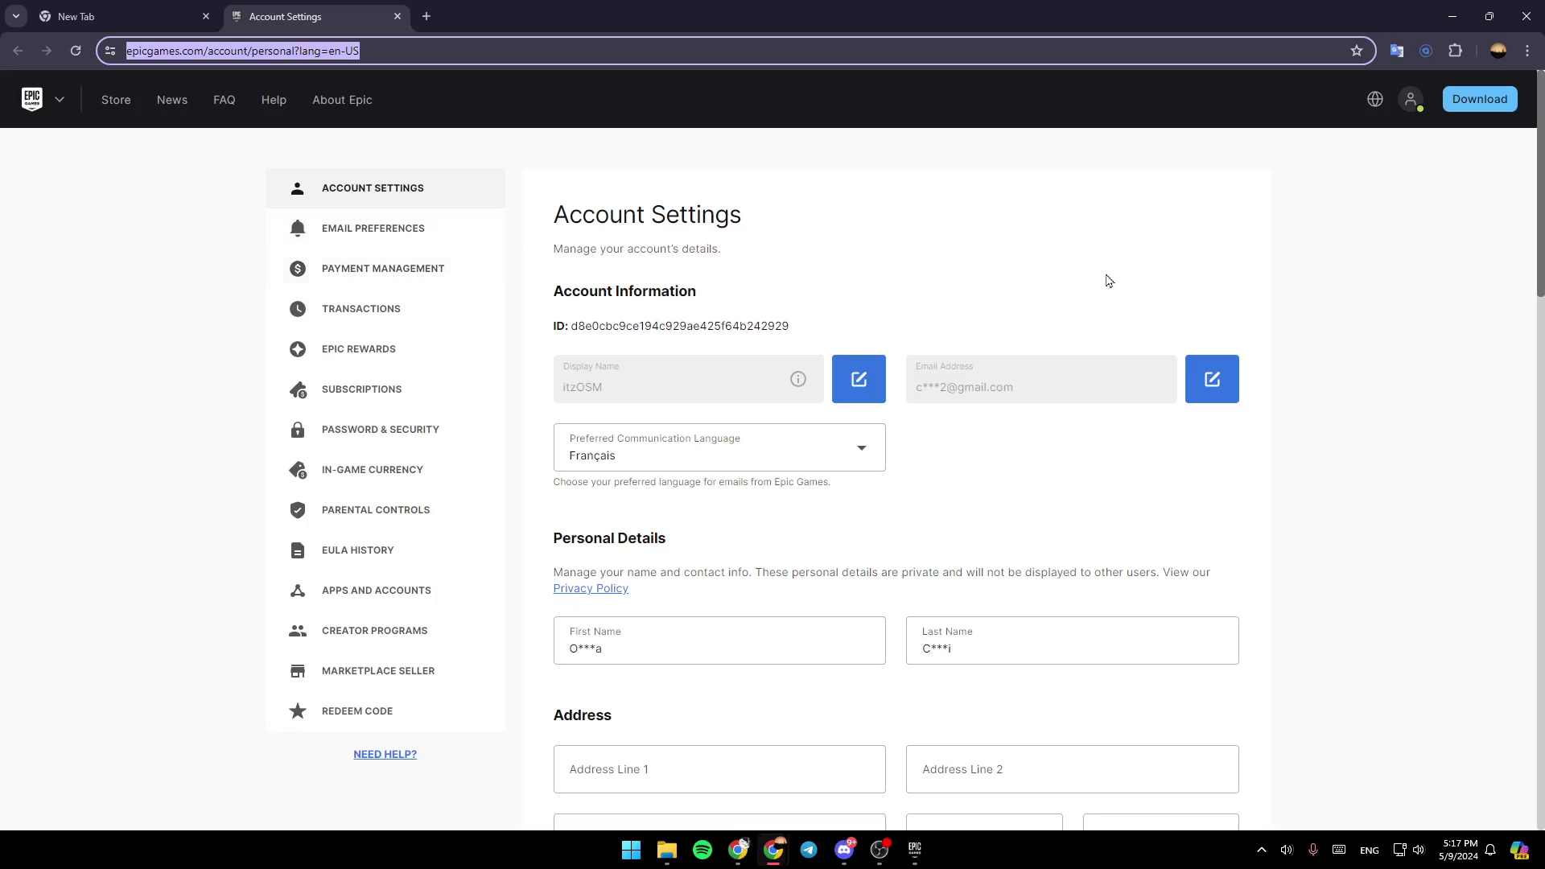
Step: Let the Account Settings page load in Chrome with the display name and email fields
click(653, 245)
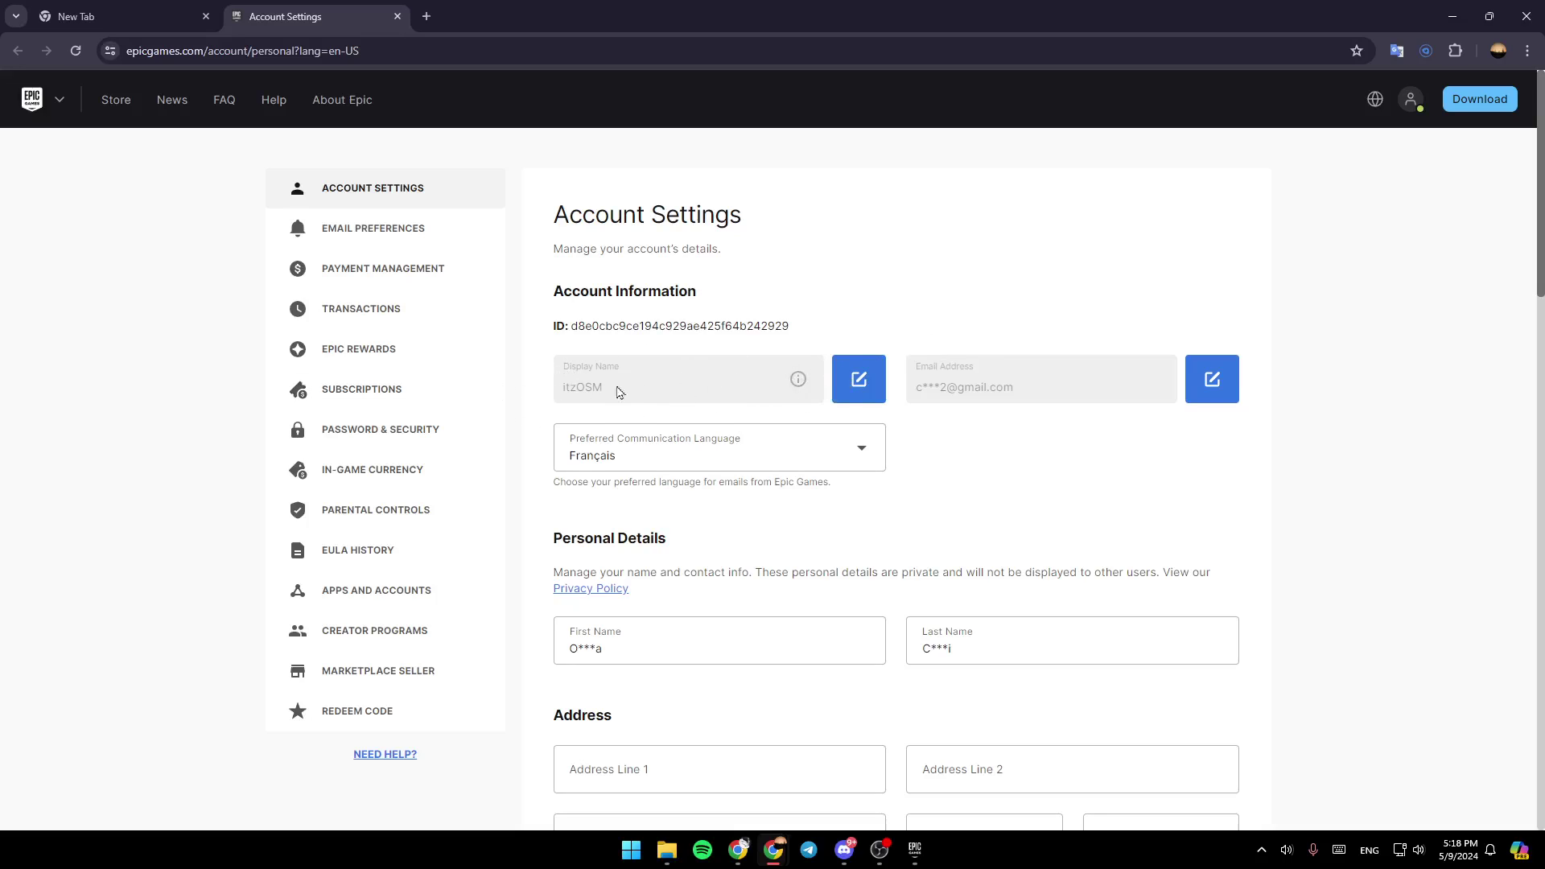
Step: Submit a new display name with the two-week restriction acknowledged; it's already taken
click(858, 380)
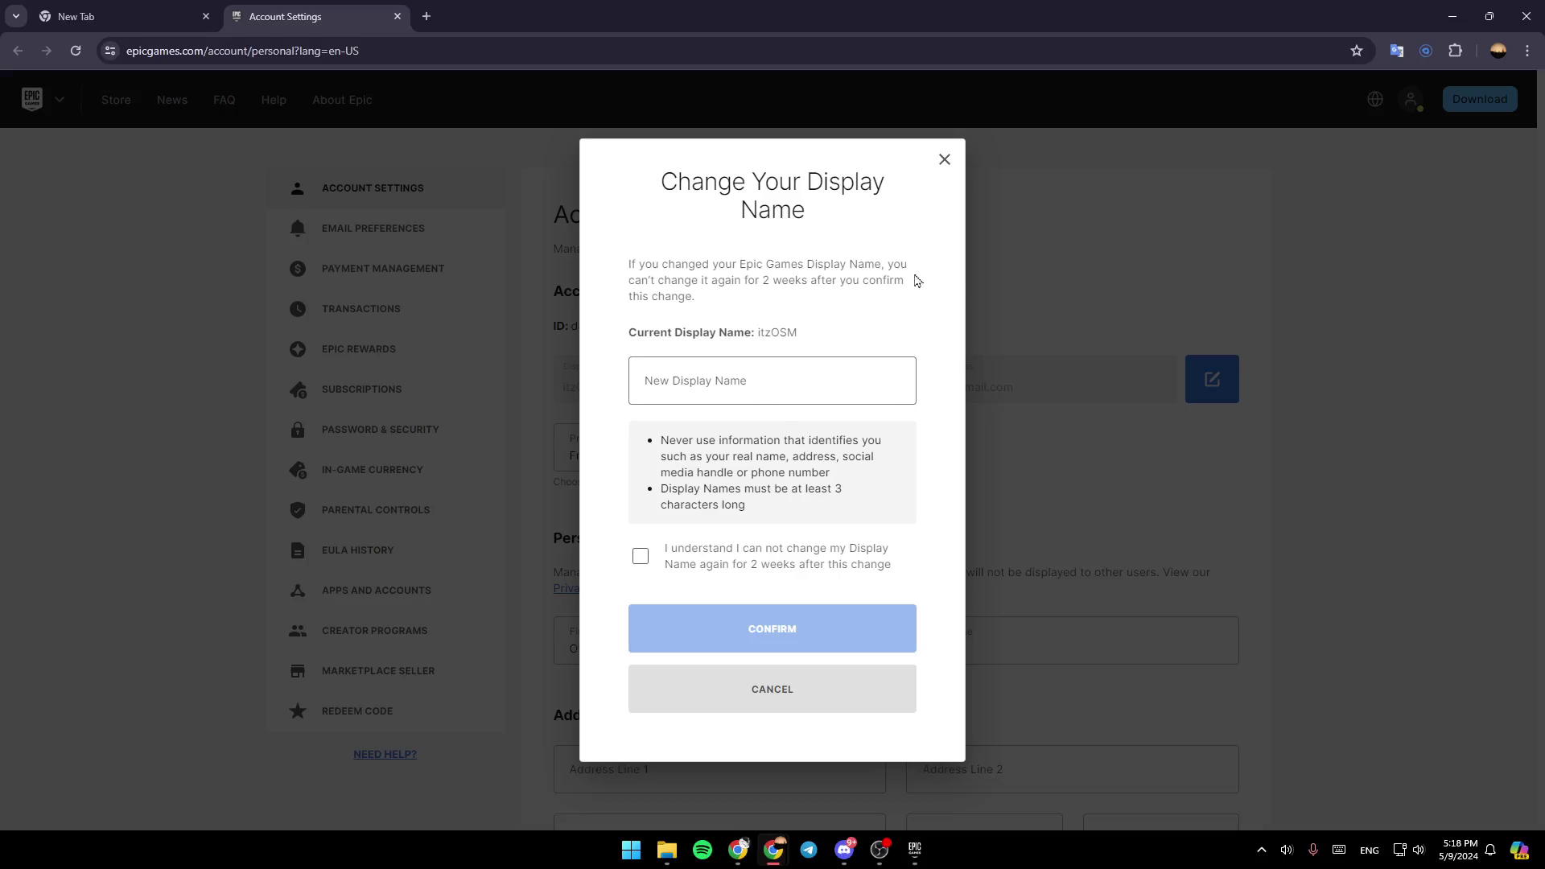
click(747, 384)
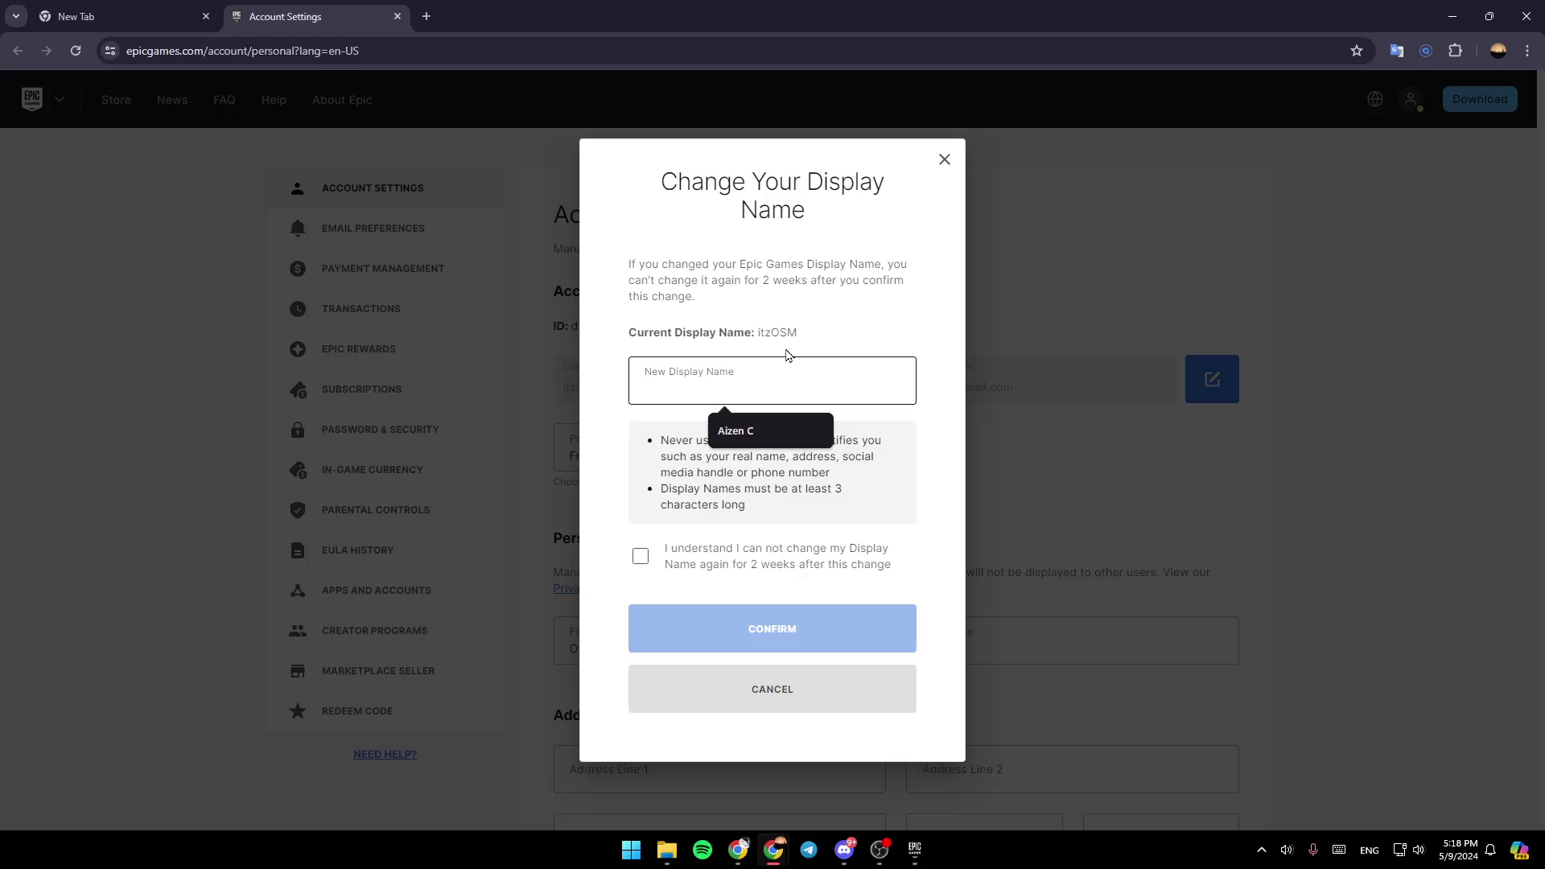
text(AiZEN)
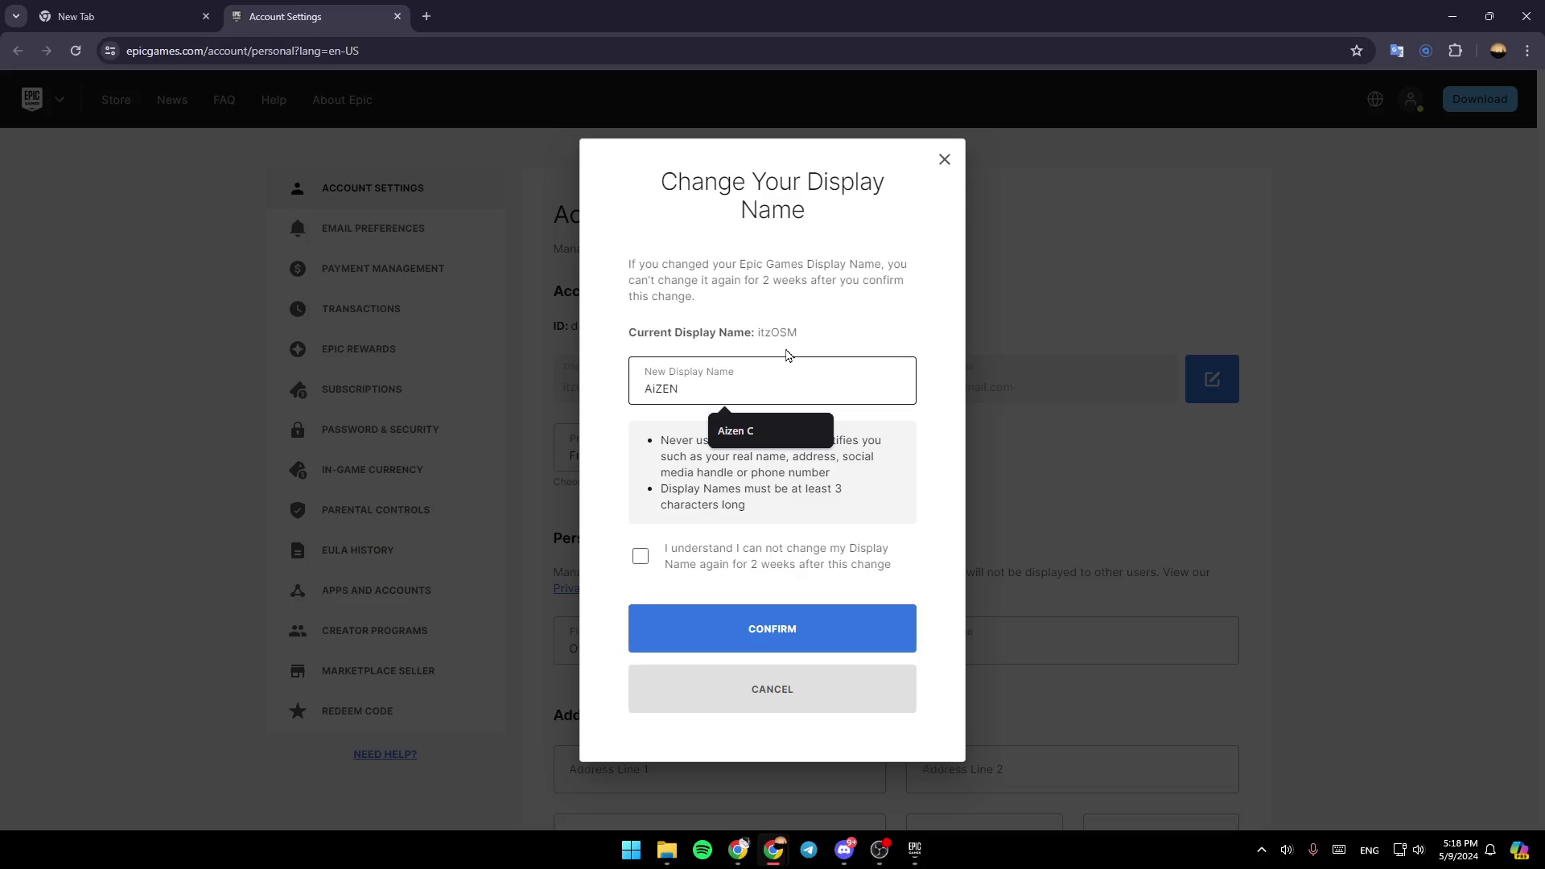
click(639, 558)
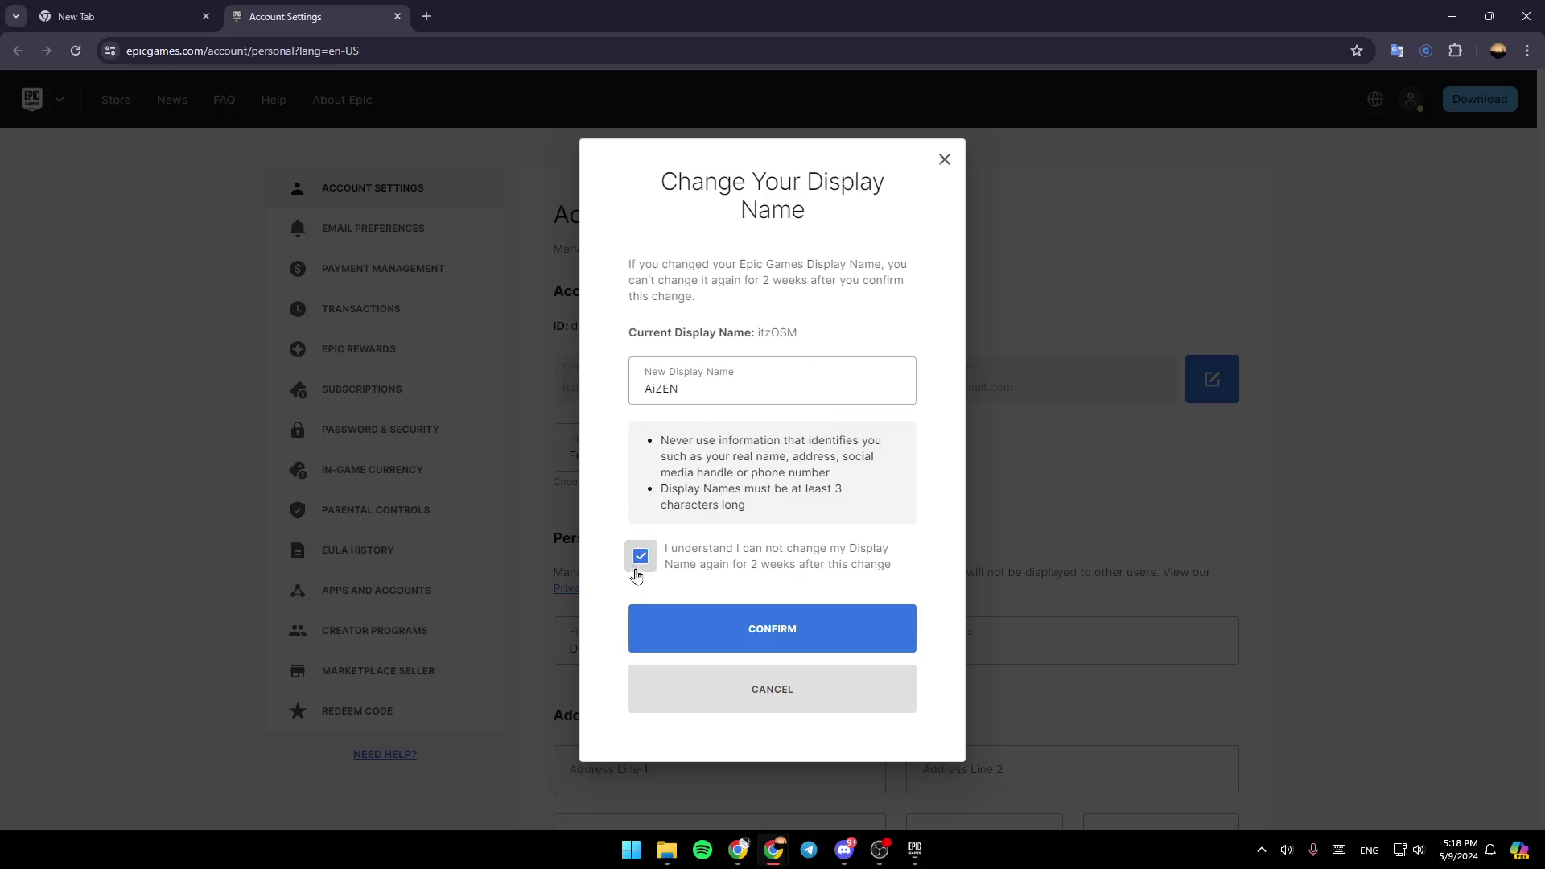
click(787, 631)
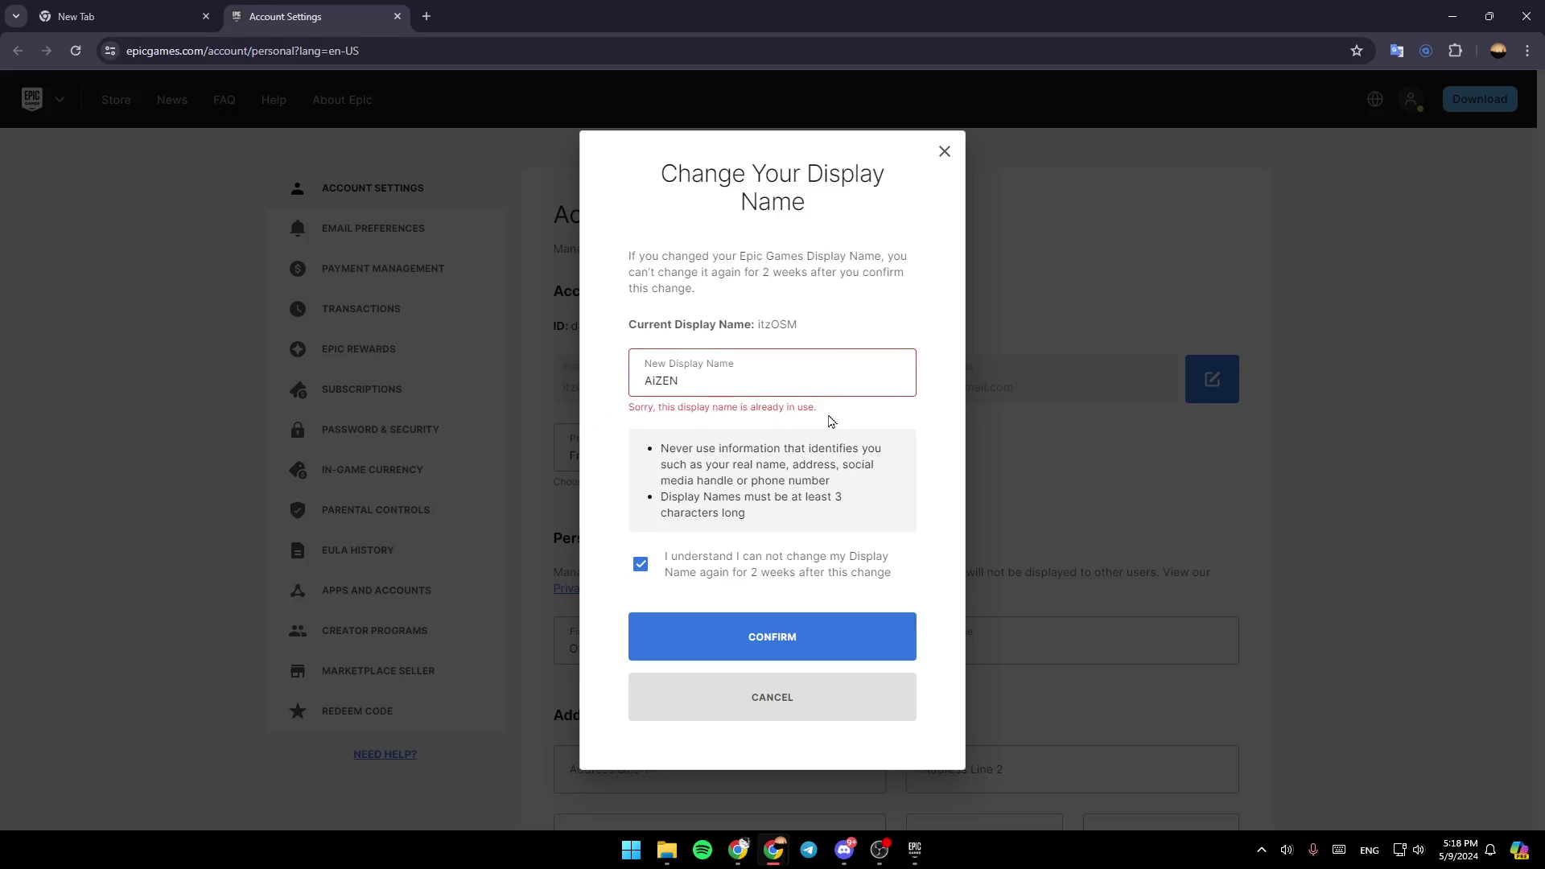
Step: Replace the rejected name with 'AizenTheSamurai'
drag(707, 381, 652, 404)
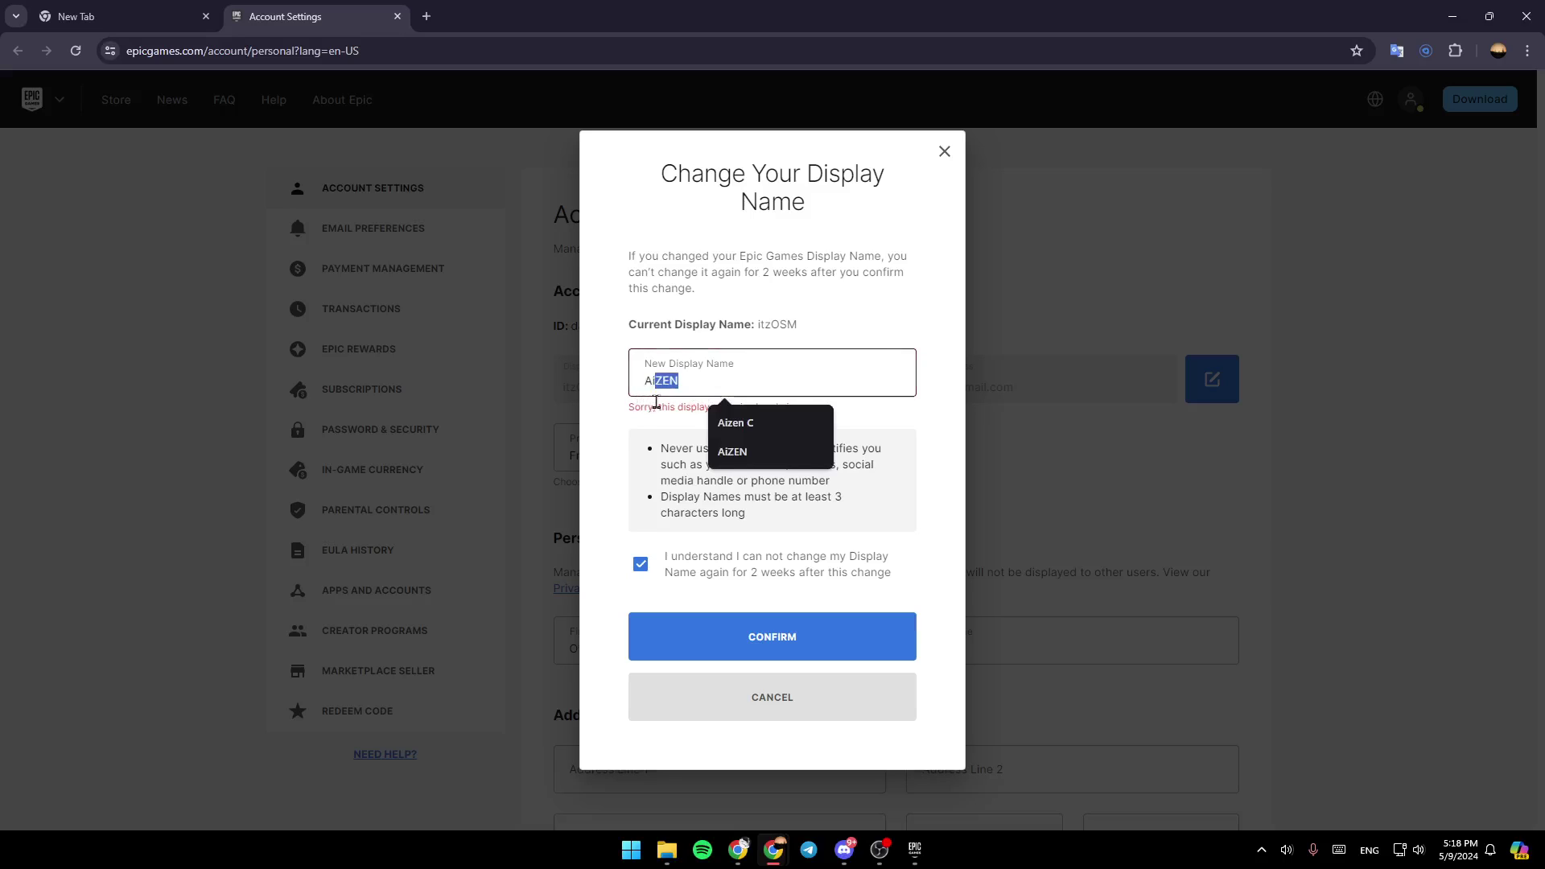
text(zenTheSamurai)
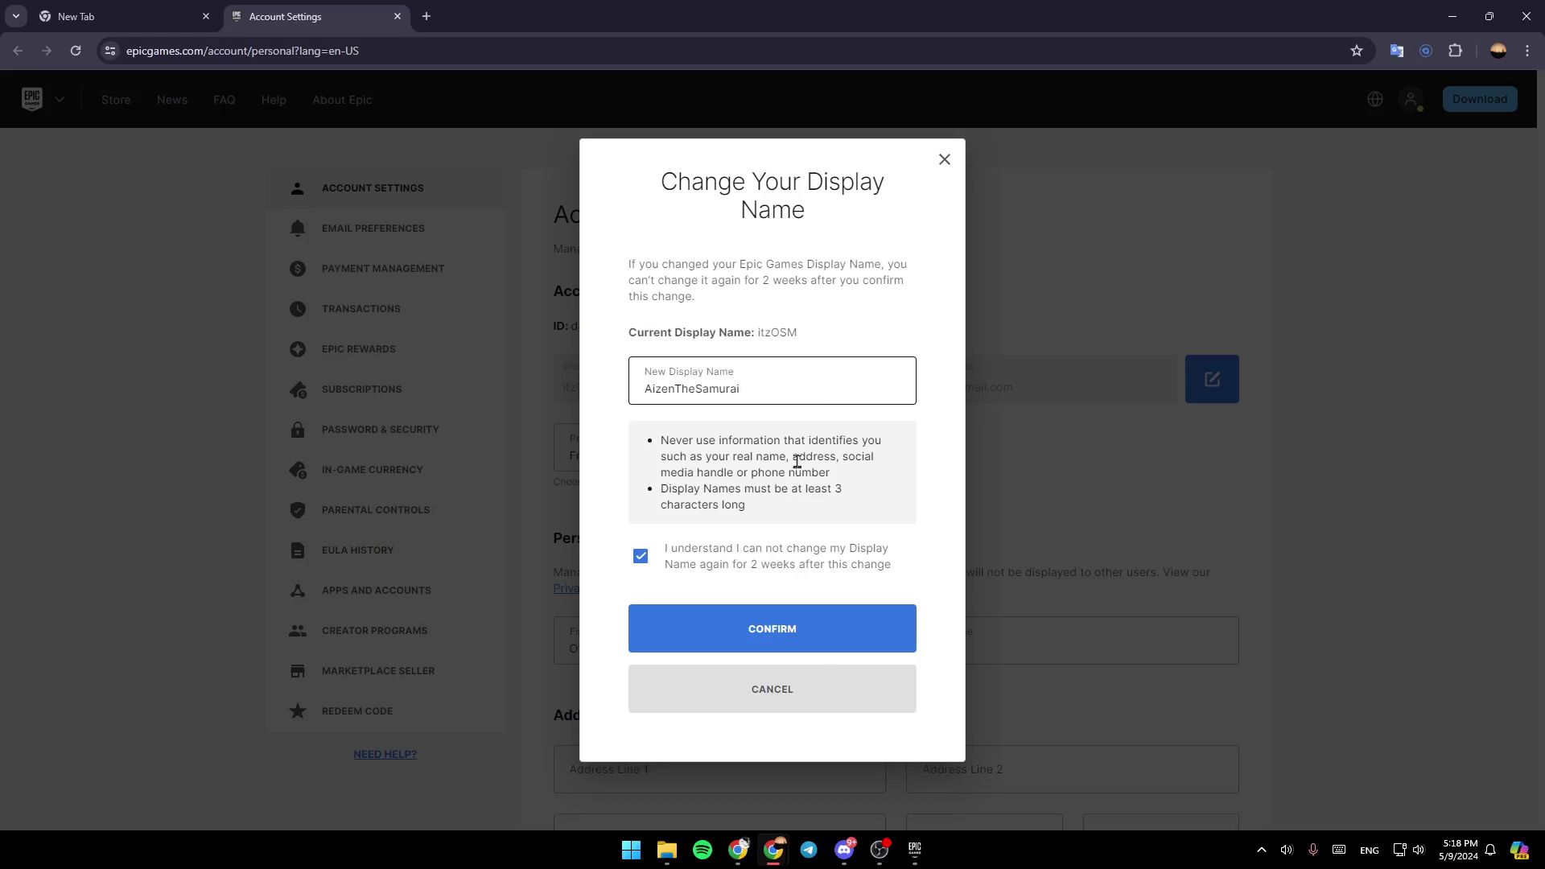
Step: Confirm 'AizenTheSamurai' as the new display name
click(778, 642)
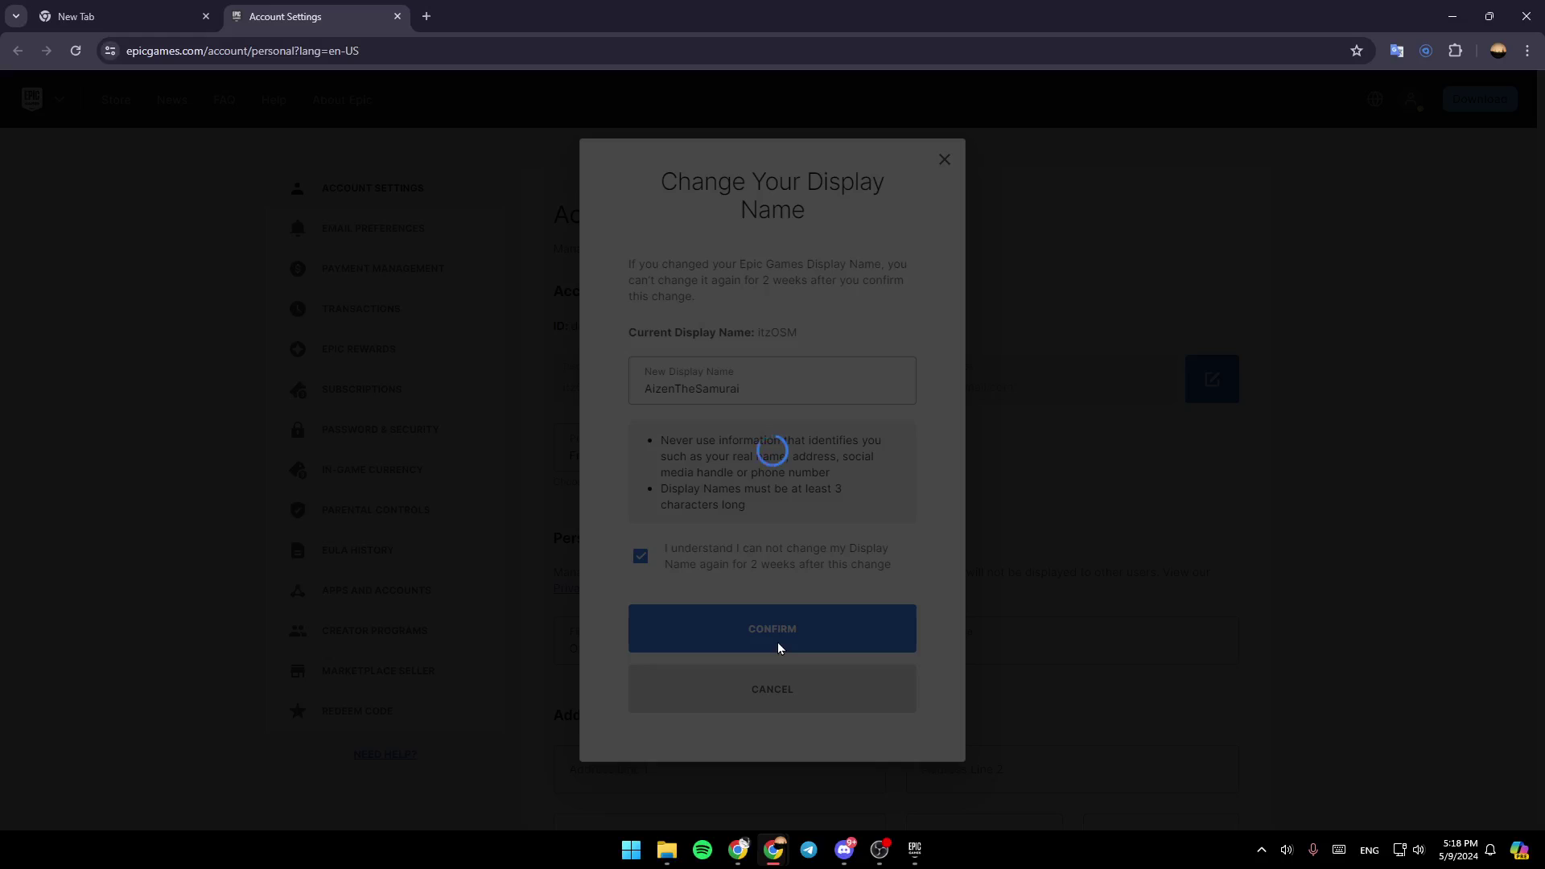